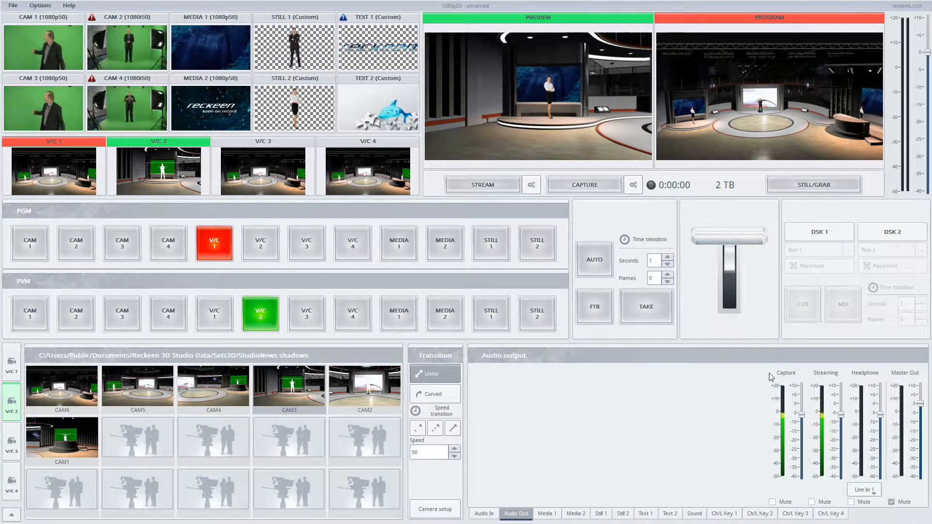
Step: Open the studio configuration and set the Key F1 trigger mode to Advanced
click(39, 5)
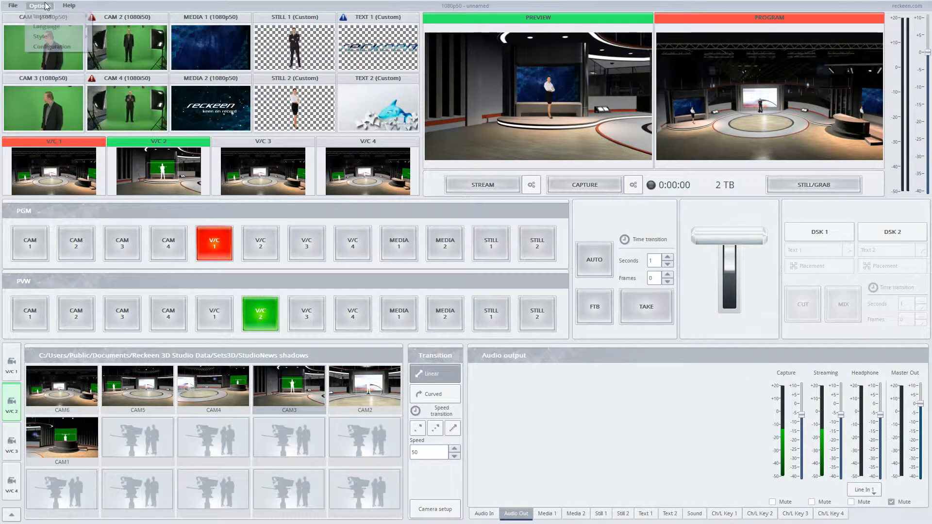
click(51, 46)
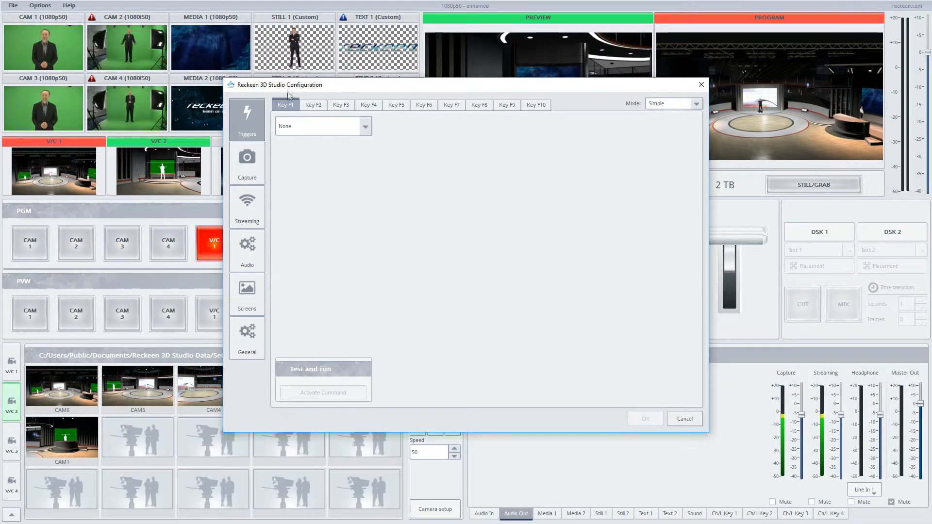
click(661, 103)
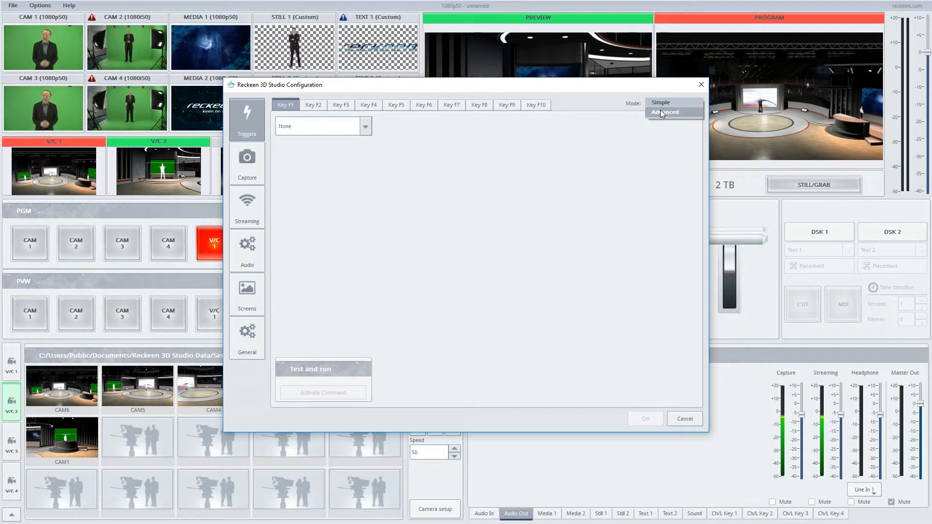
click(661, 111)
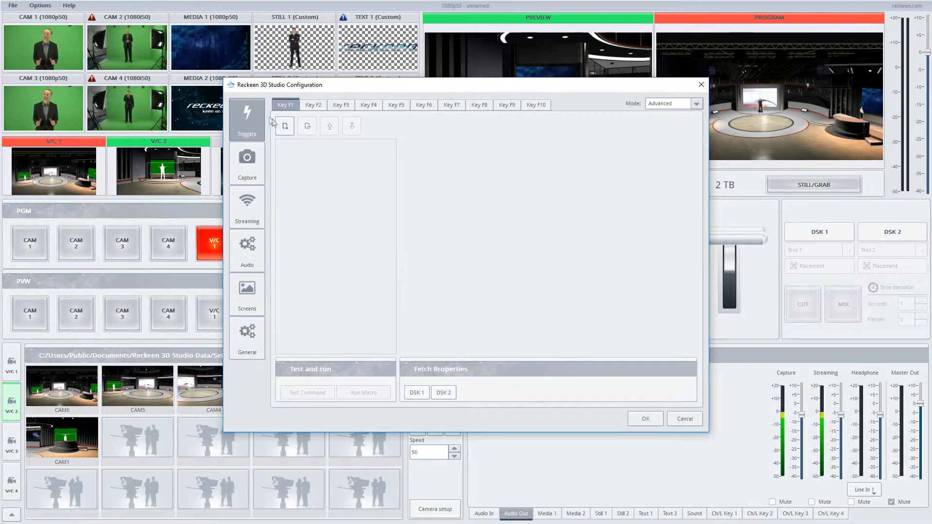
Step: Add an Audio Output: Mute command to Key F1 for the Capture unit, with mute enabled
click(284, 126)
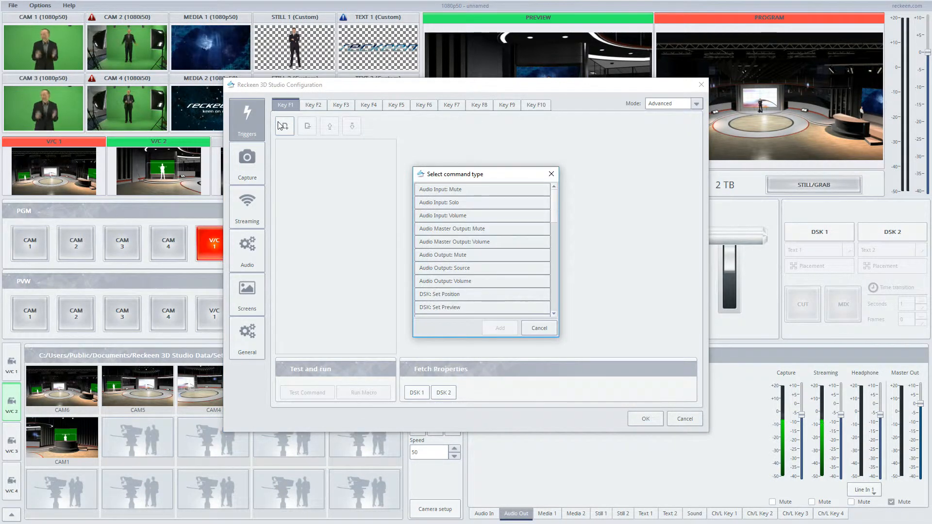
click(461, 256)
click(500, 328)
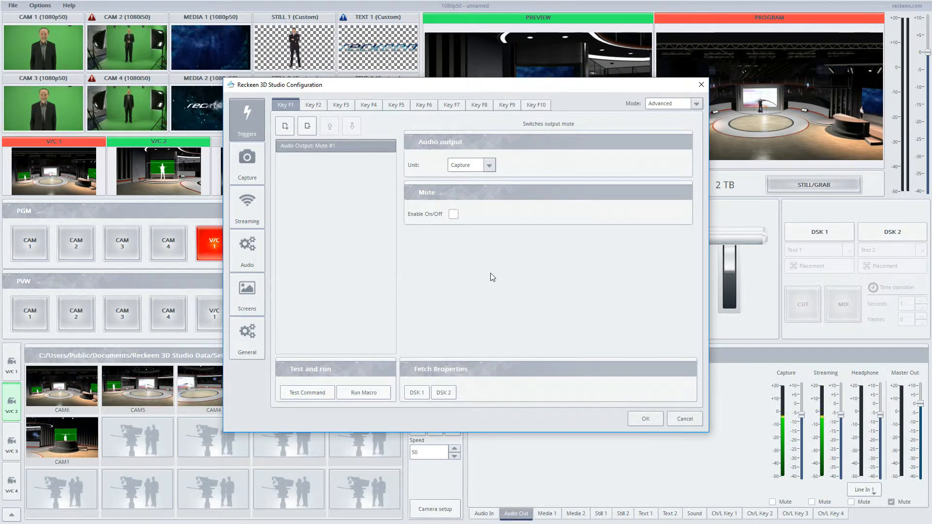
click(488, 166)
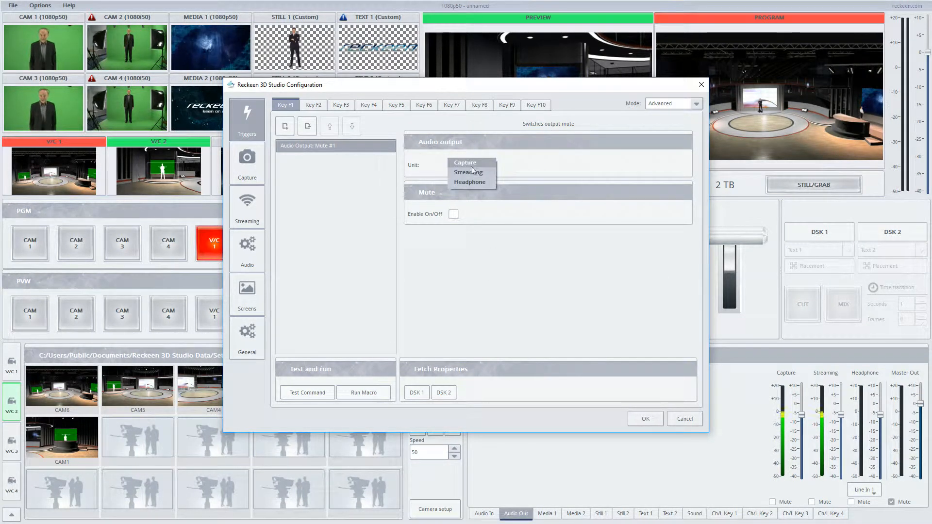
click(465, 165)
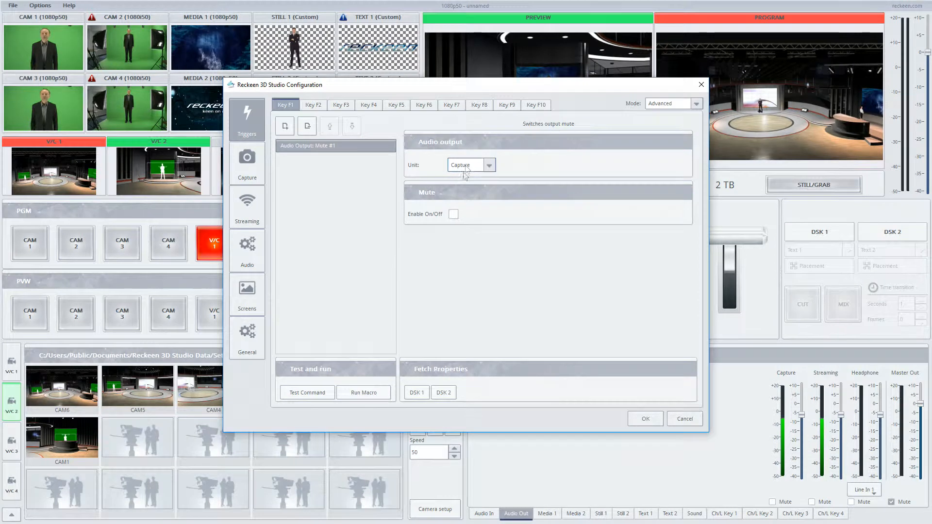
click(454, 214)
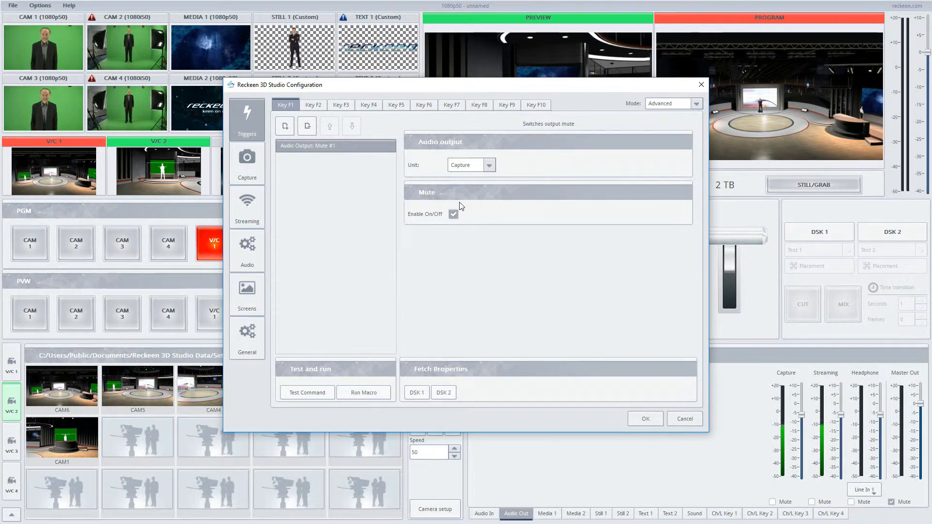
Step: Add a second Audio Output: Mute command to Key F1 for the Streaming unit, with mute enabled
click(285, 126)
click(447, 258)
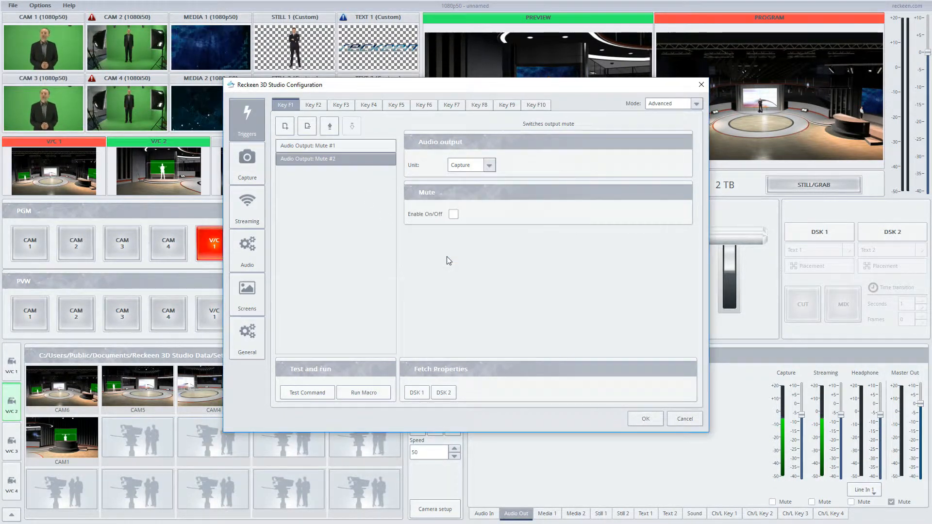
click(483, 164)
click(472, 172)
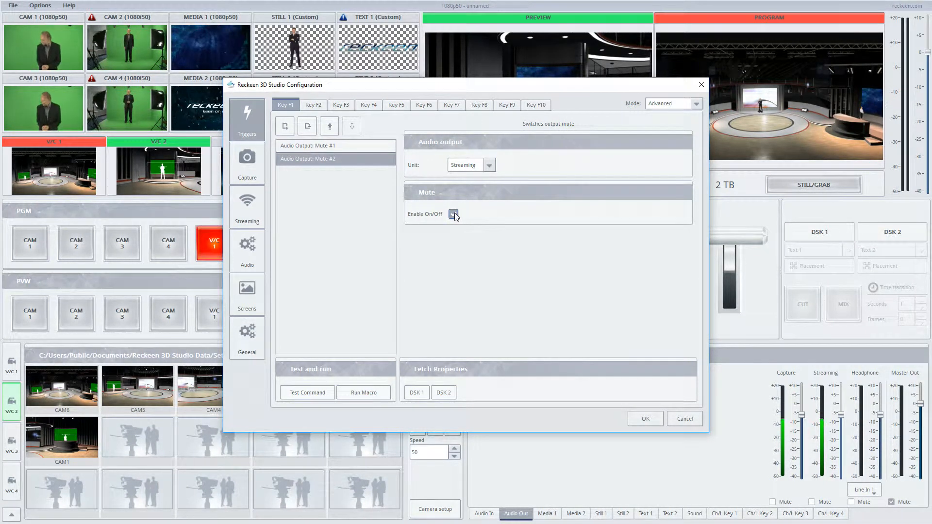
Step: Add a third Audio Output: Mute command to Key F1 for the Headphone unit, with mute enabled
click(285, 127)
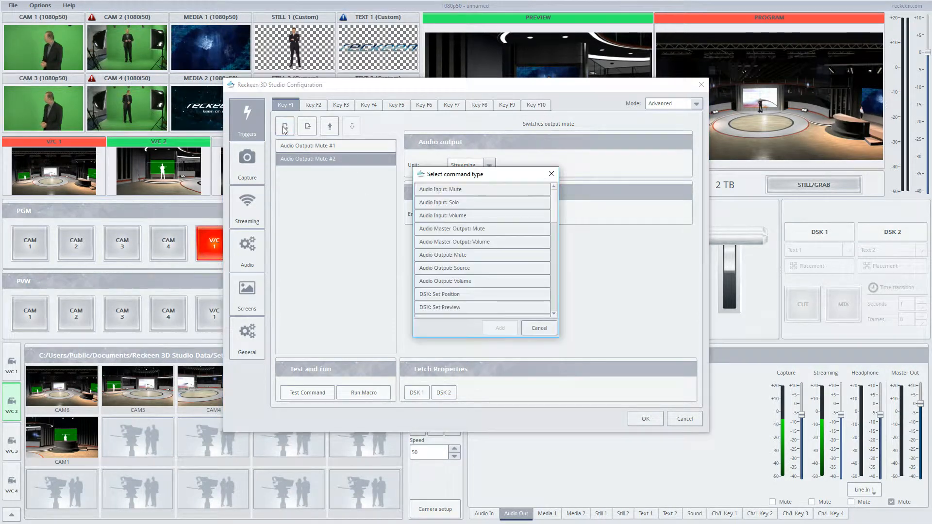
click(448, 256)
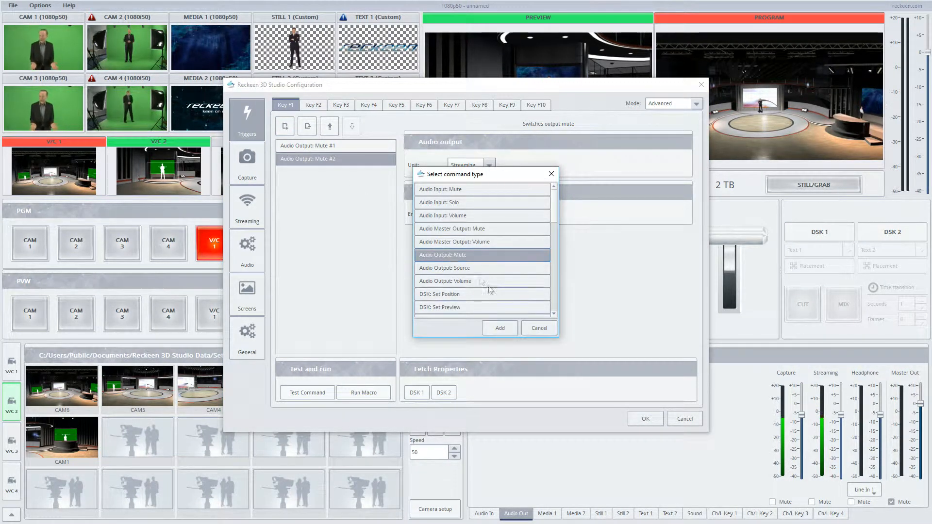
click(501, 329)
click(468, 165)
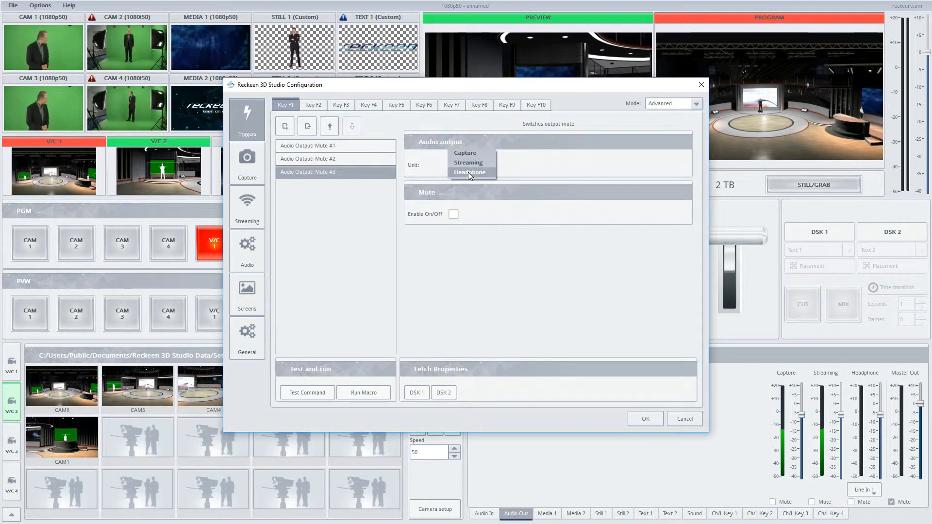
click(469, 173)
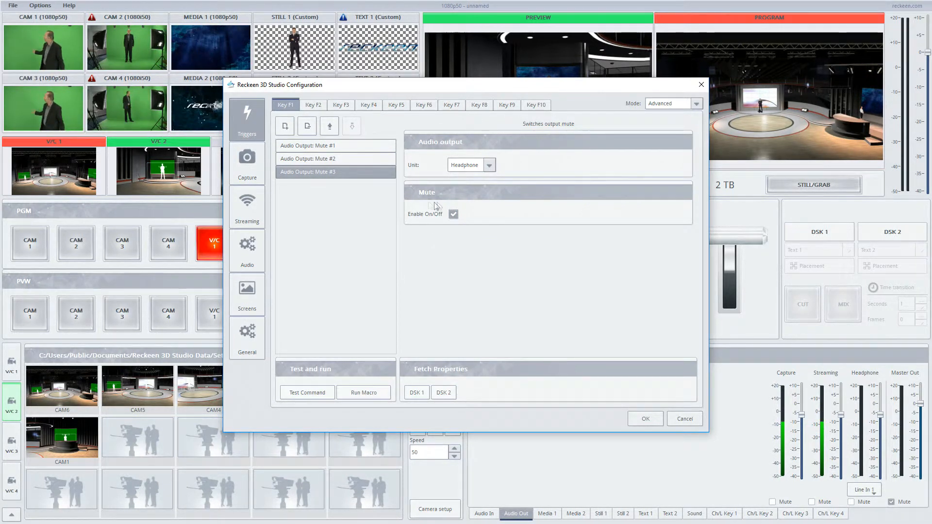
Step: Test the Capture, Streaming and Headphone mute commands of Key F1 one by one and save the configuration
click(327, 146)
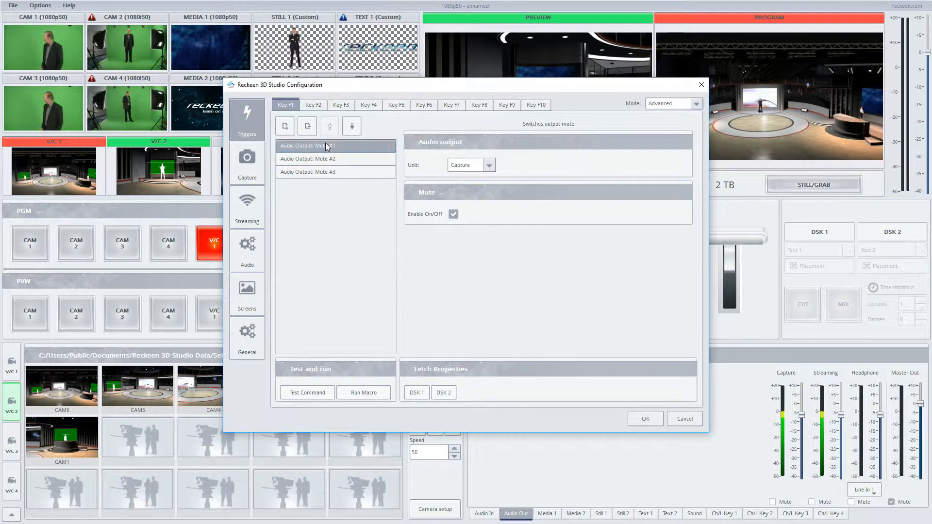
click(316, 395)
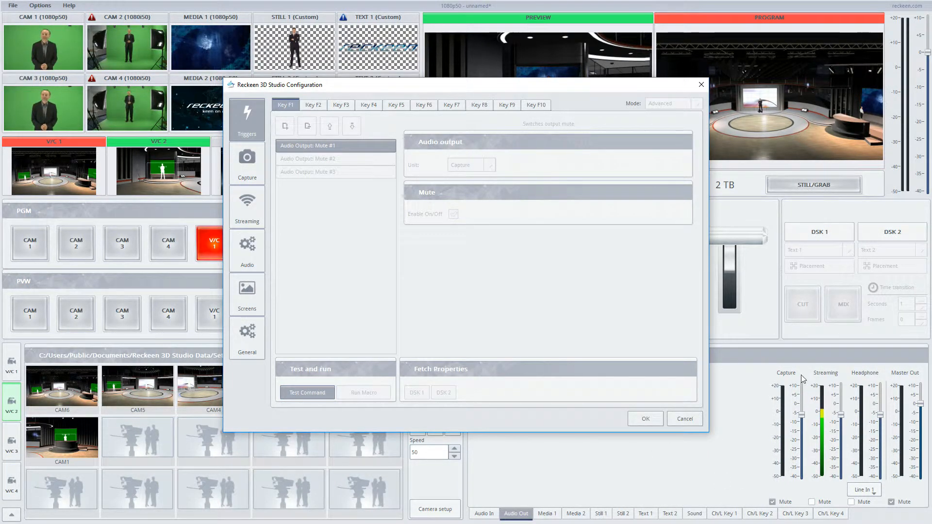
click(326, 159)
click(310, 394)
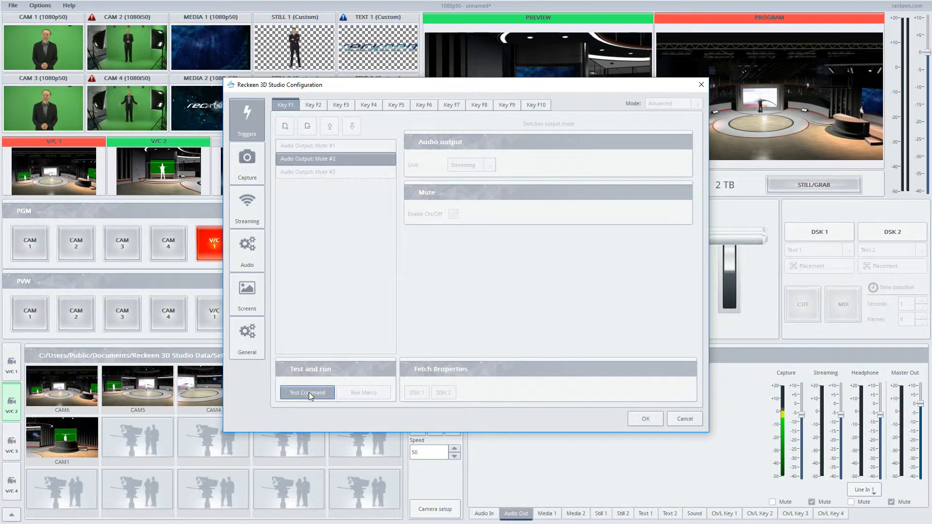
click(323, 172)
click(319, 393)
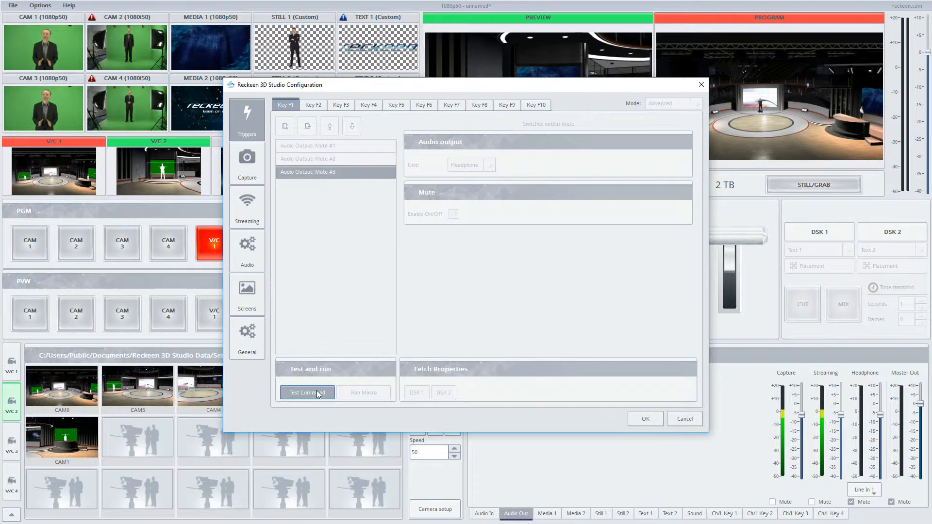
click(646, 419)
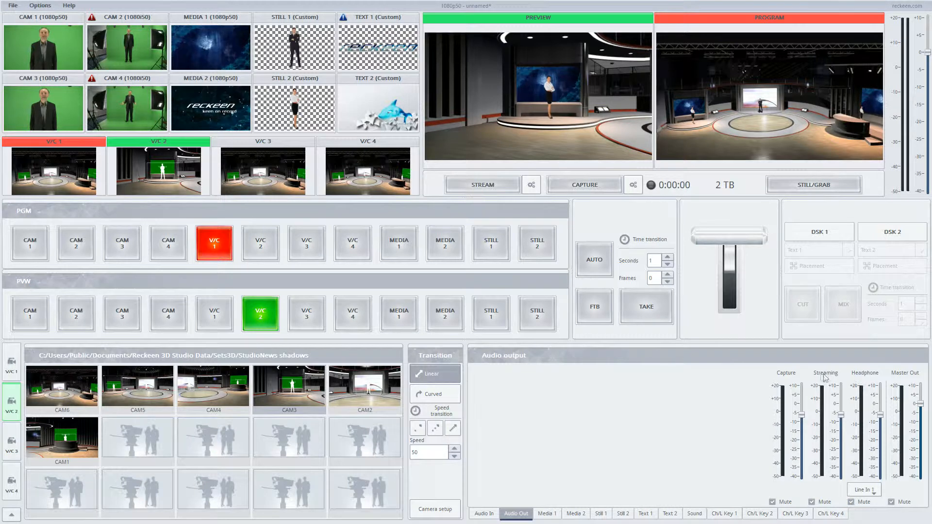
Step: Reopen the studio configuration and set the Key F2 trigger mode to Advanced
click(40, 5)
click(60, 44)
click(313, 105)
click(670, 104)
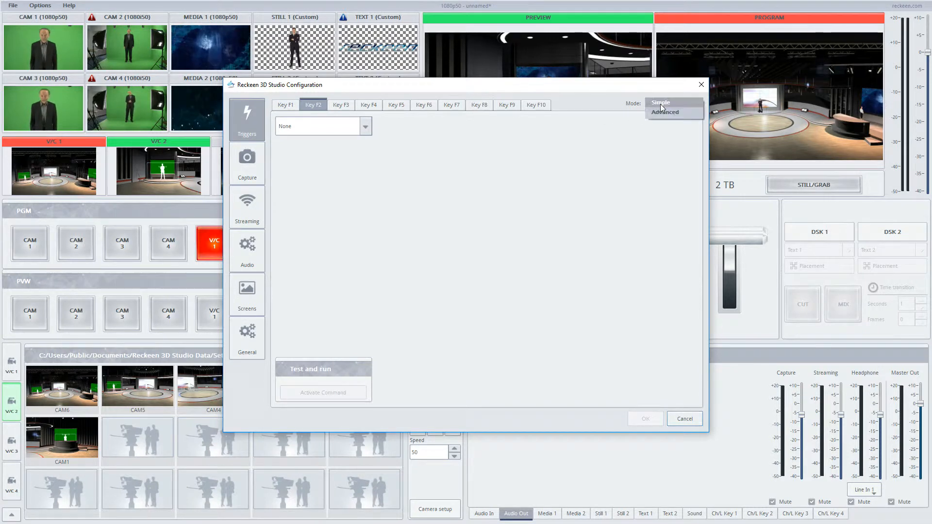
click(663, 120)
Step: Add an Audio Output: Mute command to Key F2 for the Capture unit, with mute off
click(283, 127)
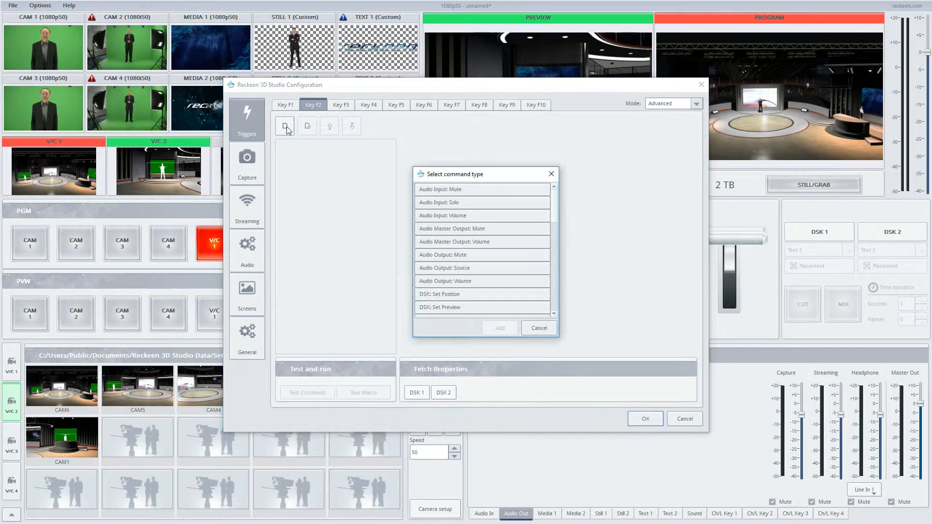
click(445, 256)
click(500, 327)
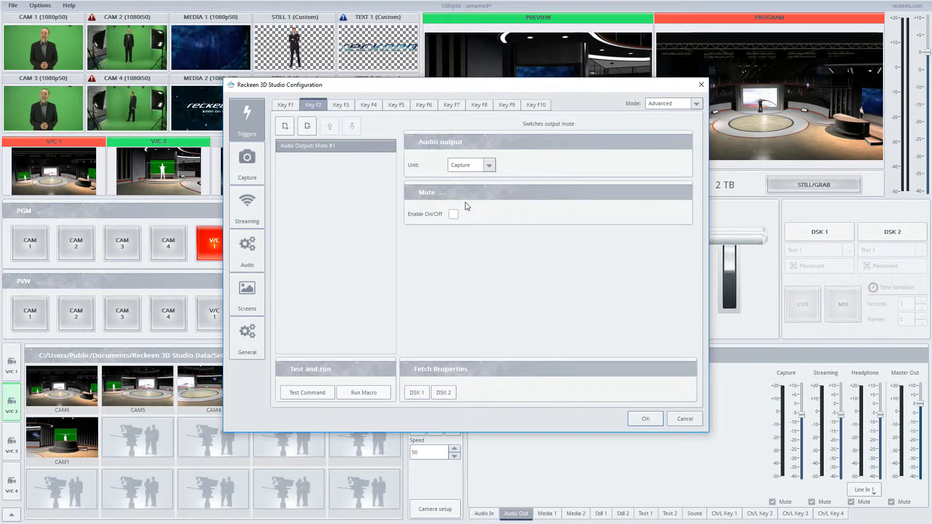
Step: Add a second Audio Output: Mute command to Key F2 for the Streaming unit, with mute off
click(286, 126)
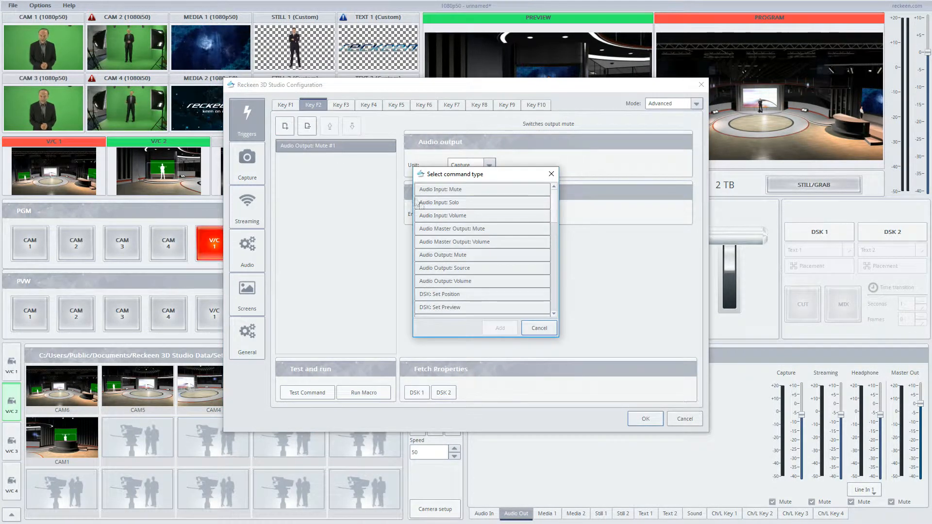
double_click(451, 254)
click(469, 165)
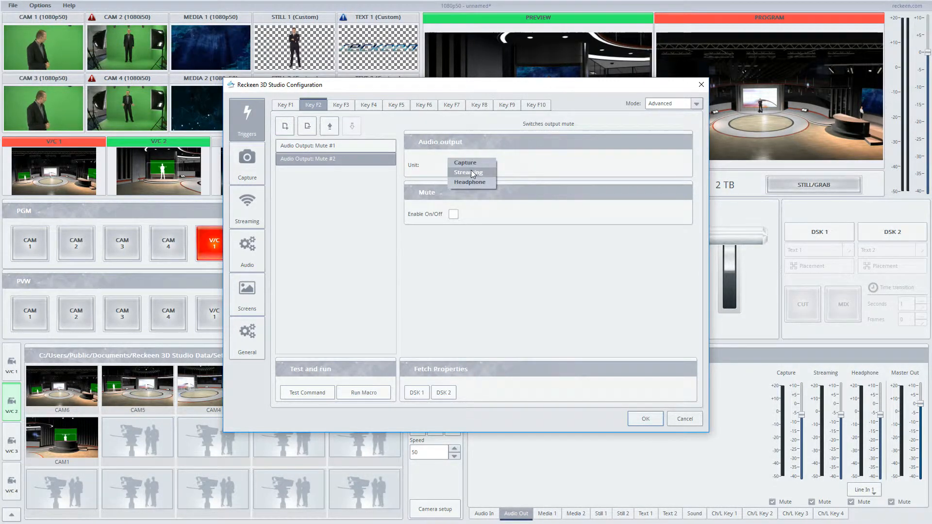
click(463, 179)
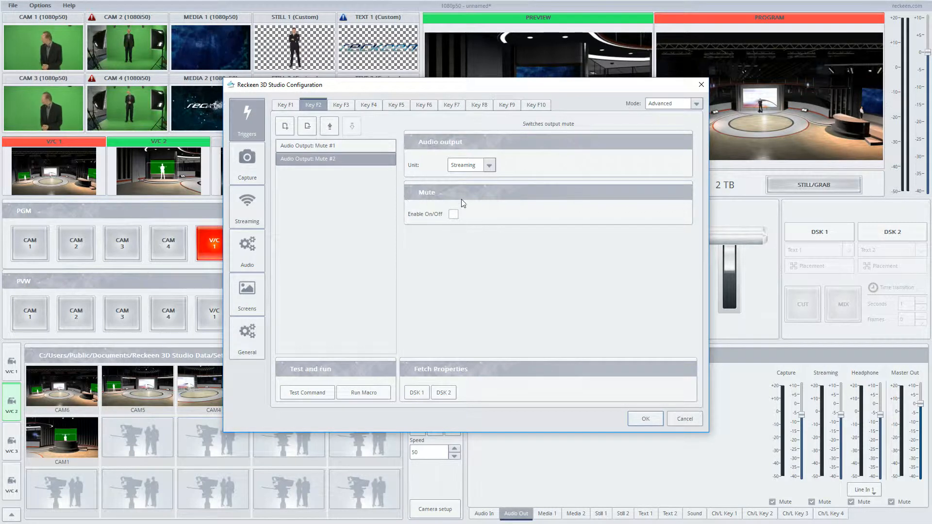
Step: Add a third Audio Output: Mute command to Key F2 for the Headphone unit with mute off, and save the configuration
click(286, 127)
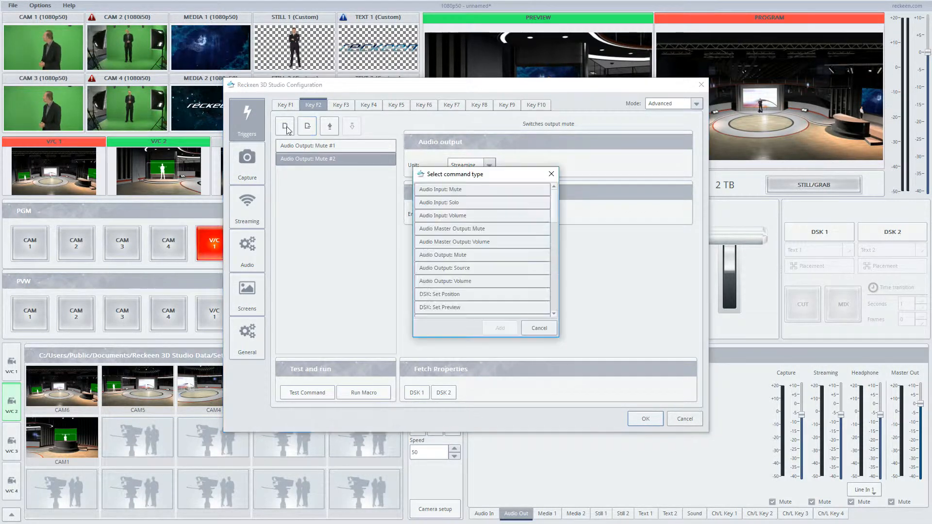
double_click(452, 254)
click(489, 166)
click(467, 172)
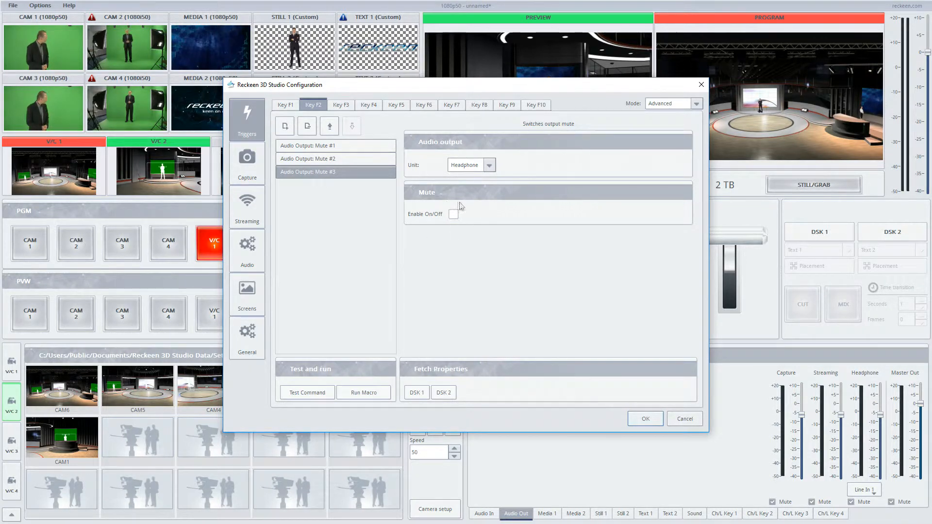
click(646, 418)
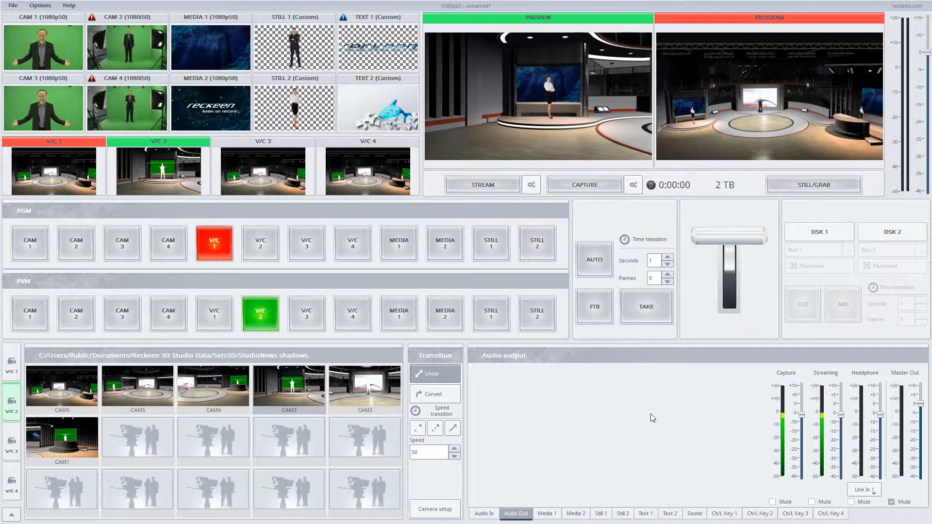
Step: Reopen the studio configuration and set the Key F3 trigger mode to Advanced
click(41, 5)
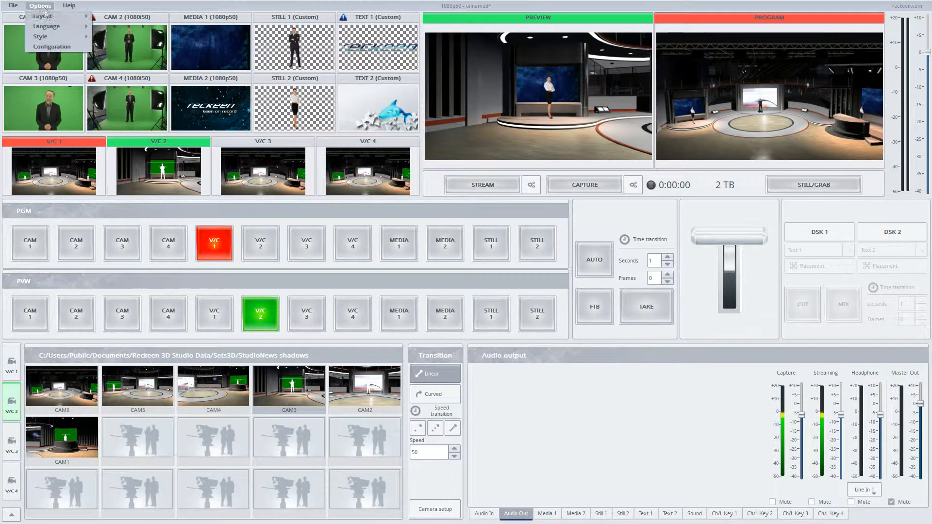
click(53, 46)
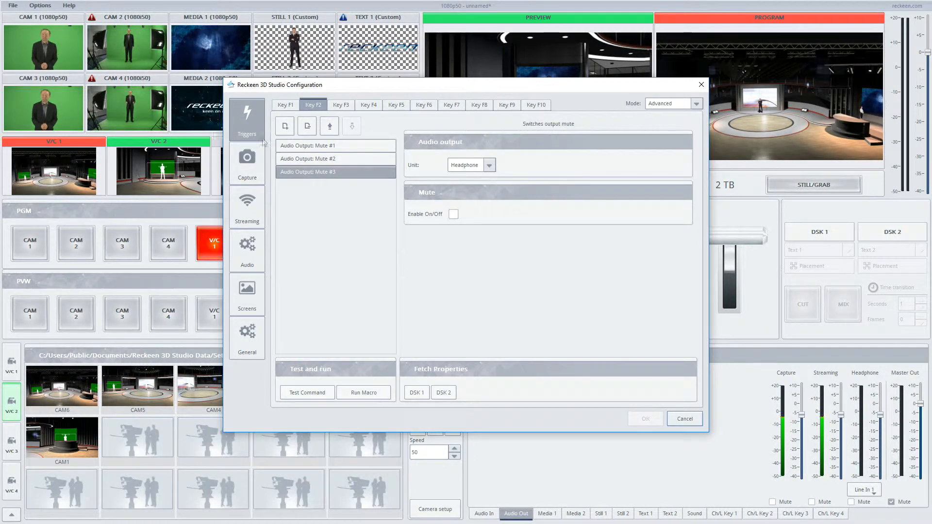
click(341, 107)
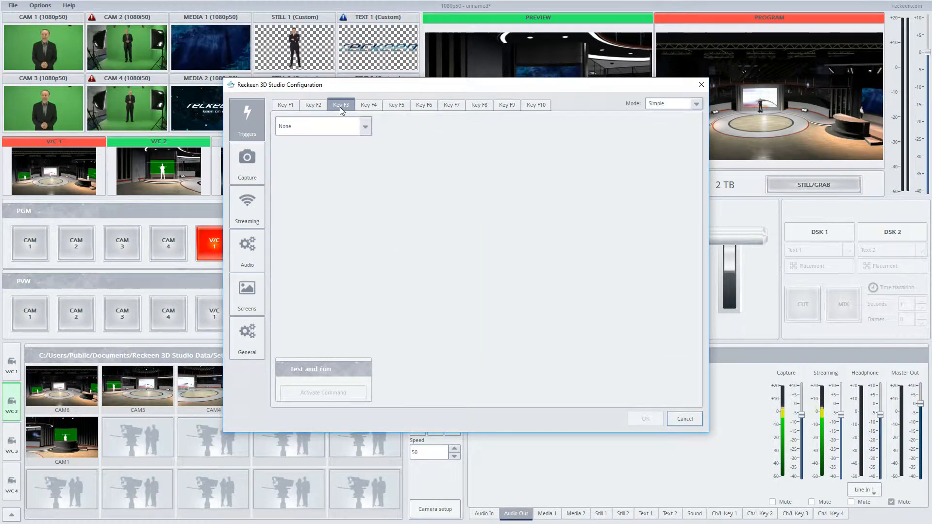
click(656, 103)
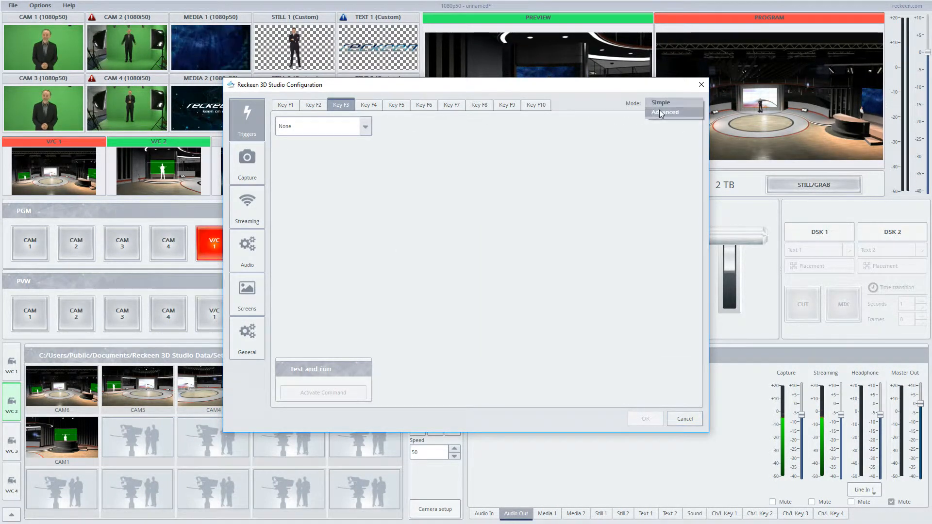
click(659, 111)
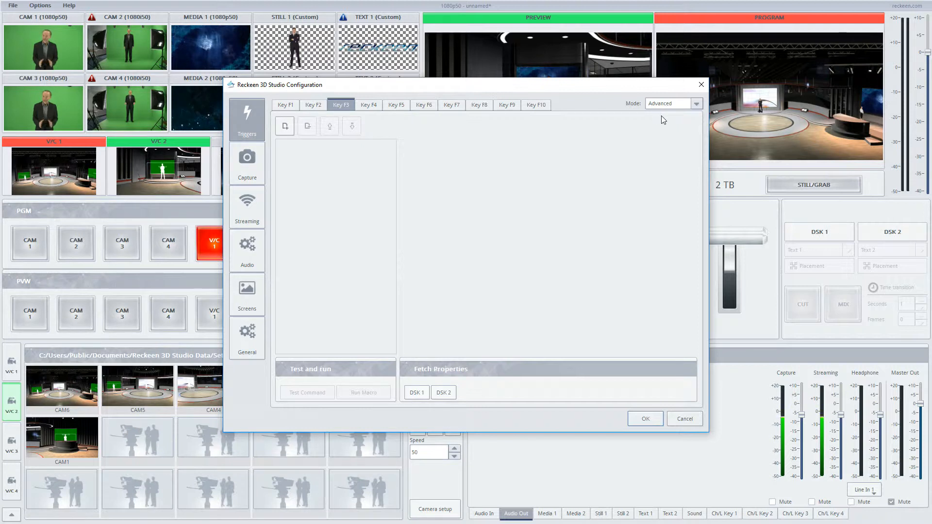
Step: Add an Audio Output: Source command to Key F3 that sets the Headphone source to Media 1, and save the configuration
click(285, 125)
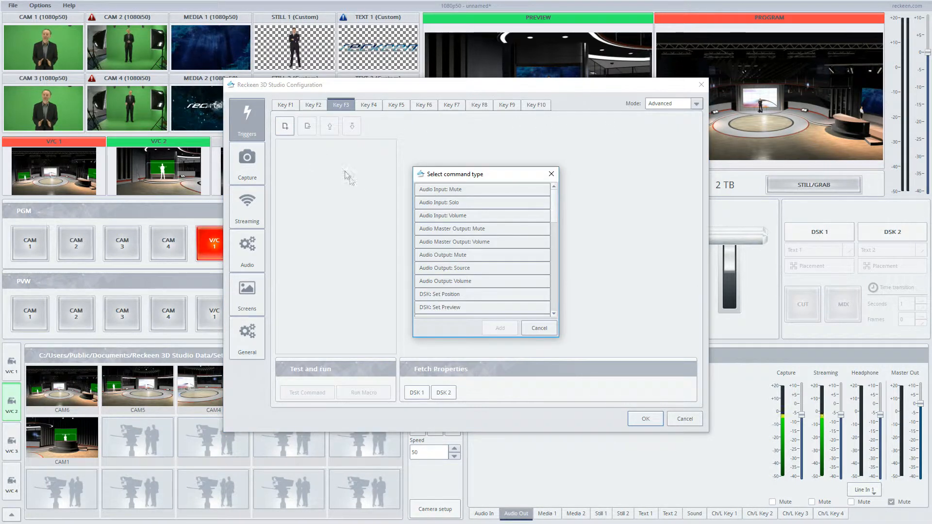
click(437, 268)
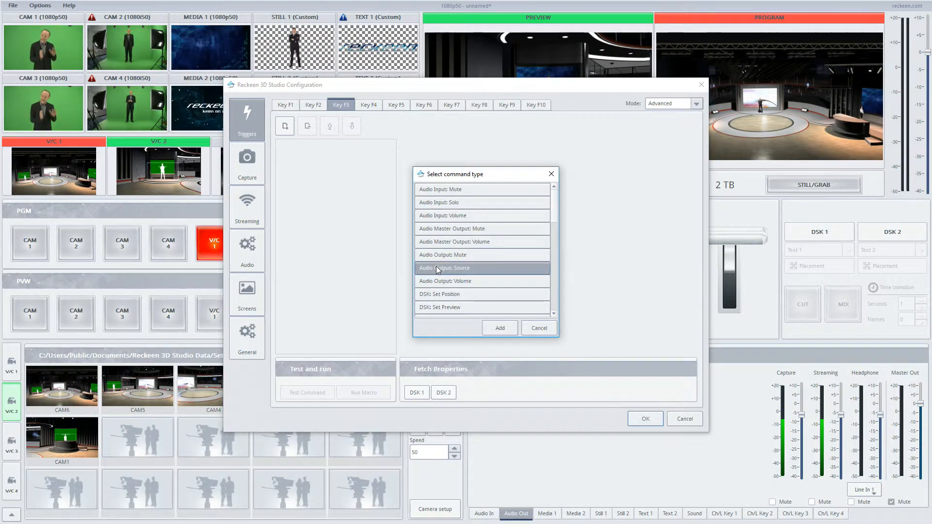
double_click(433, 267)
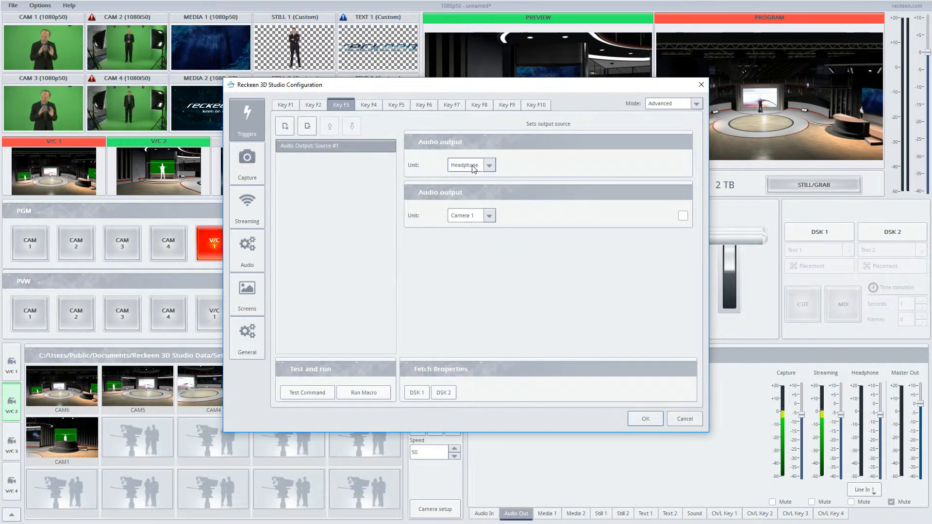
click(471, 216)
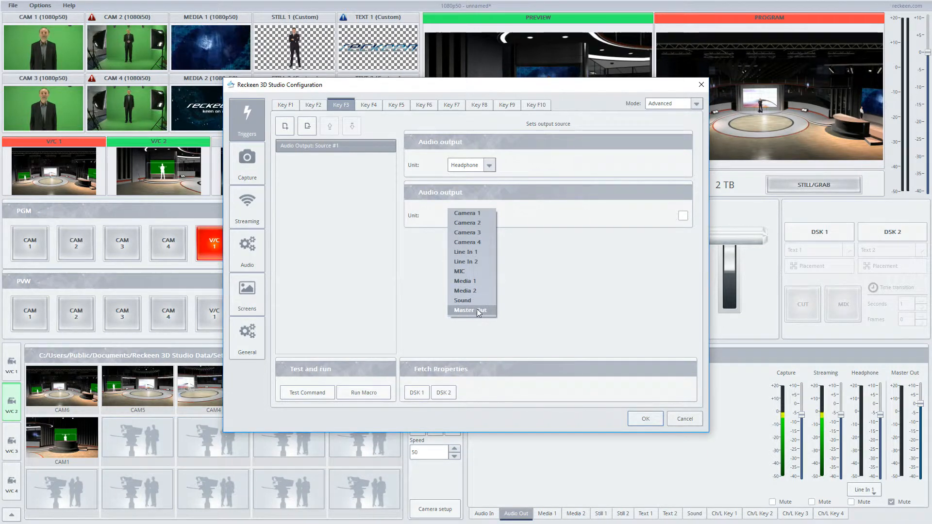
click(467, 283)
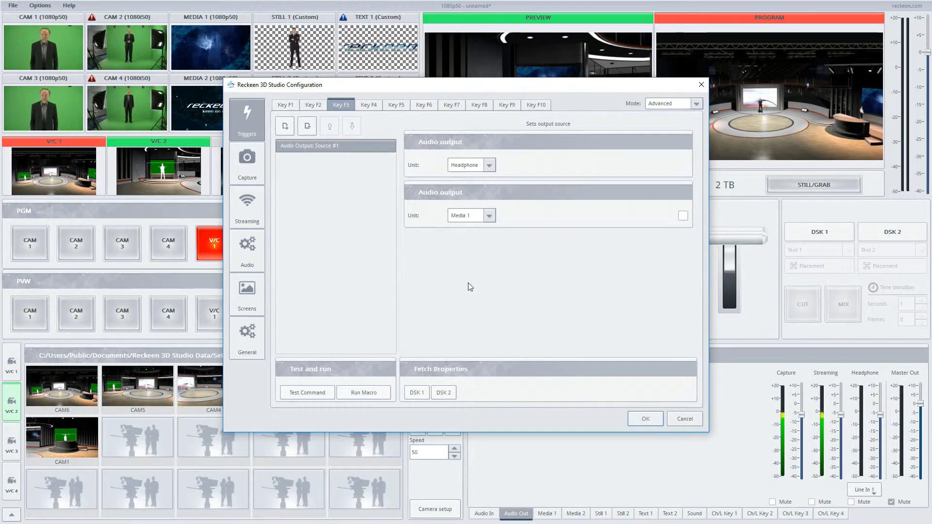
click(645, 419)
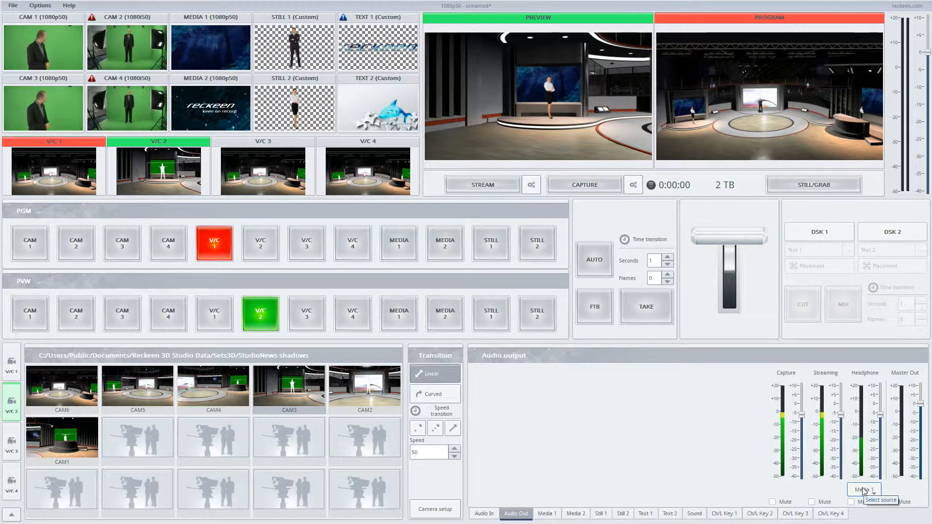
Step: Mute the Media 1 channel in the audio inputs and return to the audio outputs
click(484, 514)
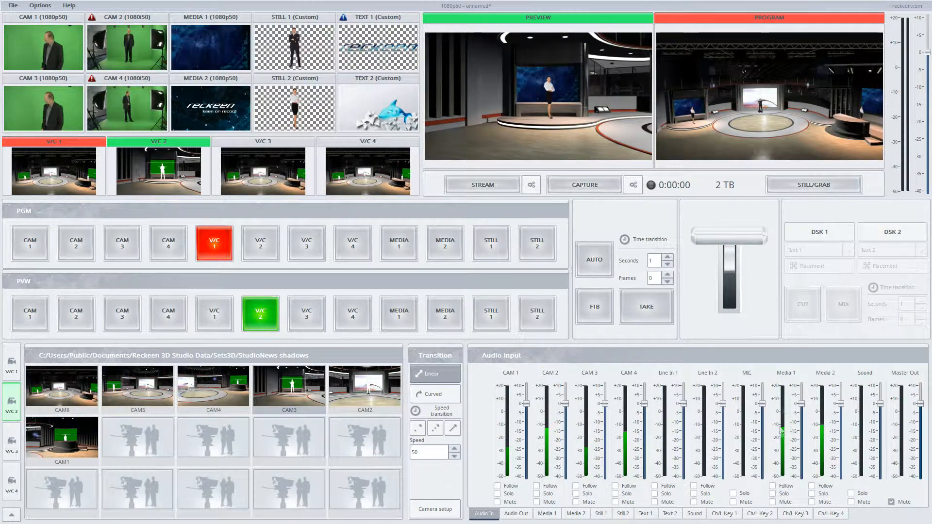
click(773, 502)
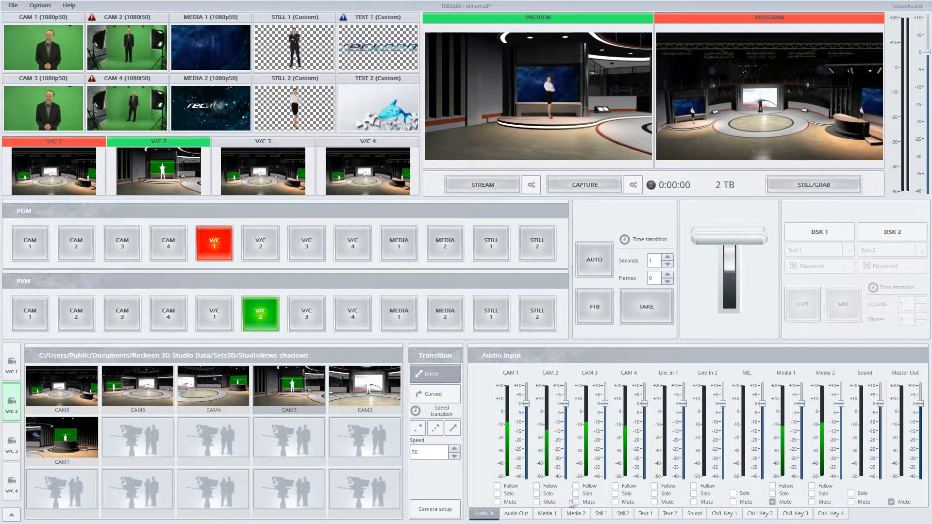
click(516, 513)
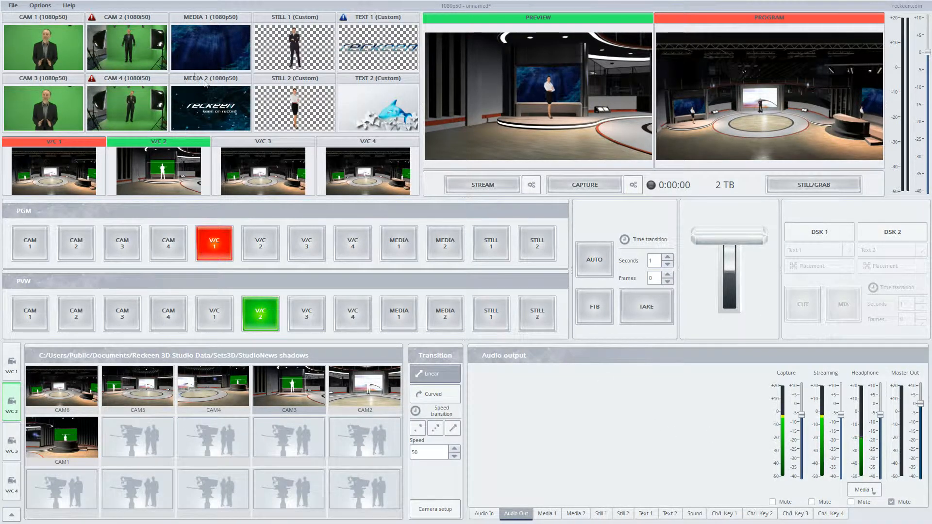
Step: Reopen the studio configuration and set the Key F4 trigger mode to Advanced
click(39, 5)
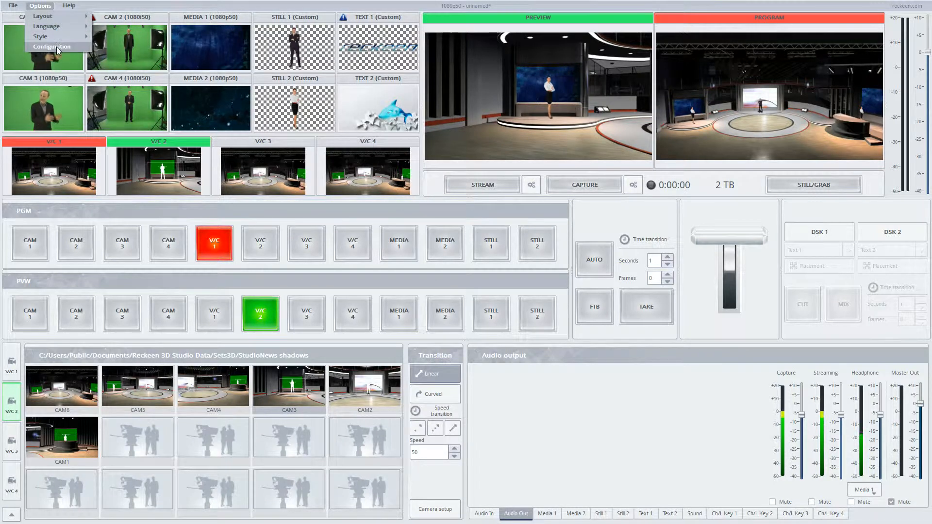
click(51, 47)
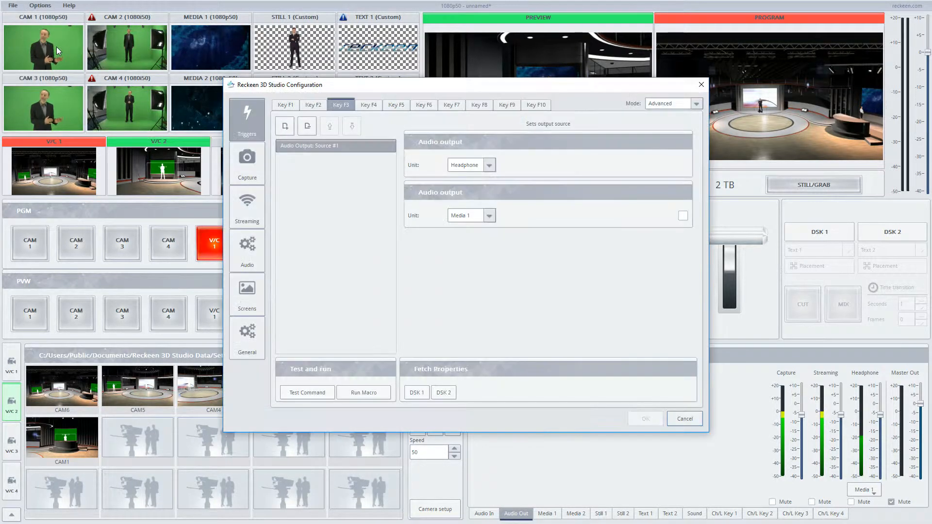
click(365, 107)
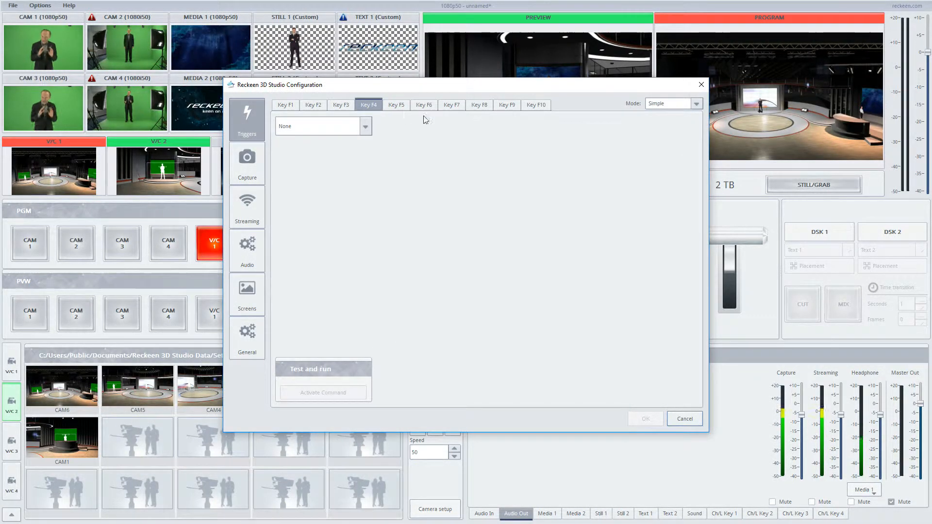
click(668, 104)
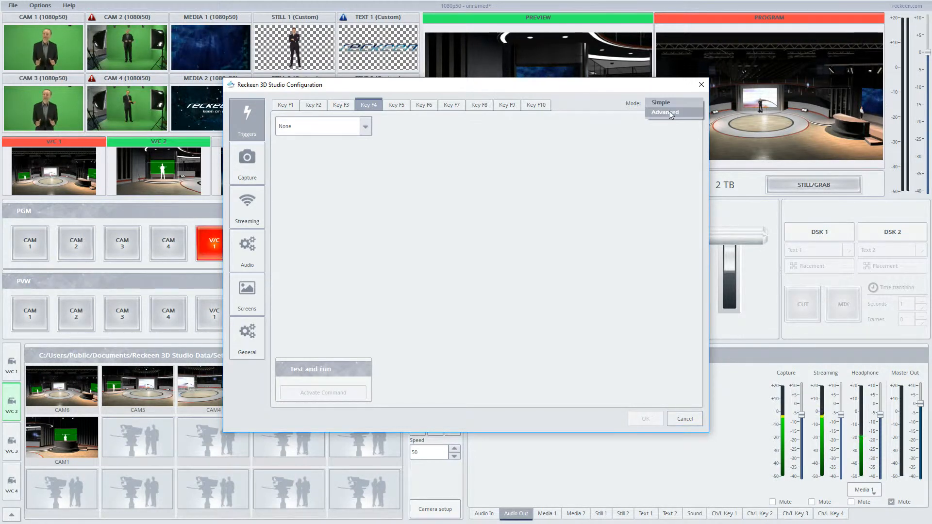
click(669, 111)
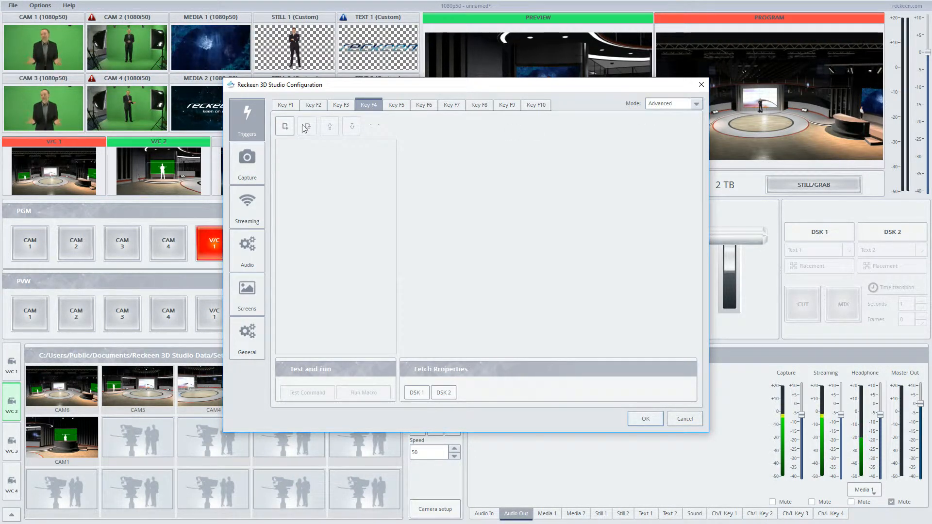
Step: Add an Audio Output: Volume command to Key F4 for the Capture unit, with the volume lowered below 0 dB
click(286, 127)
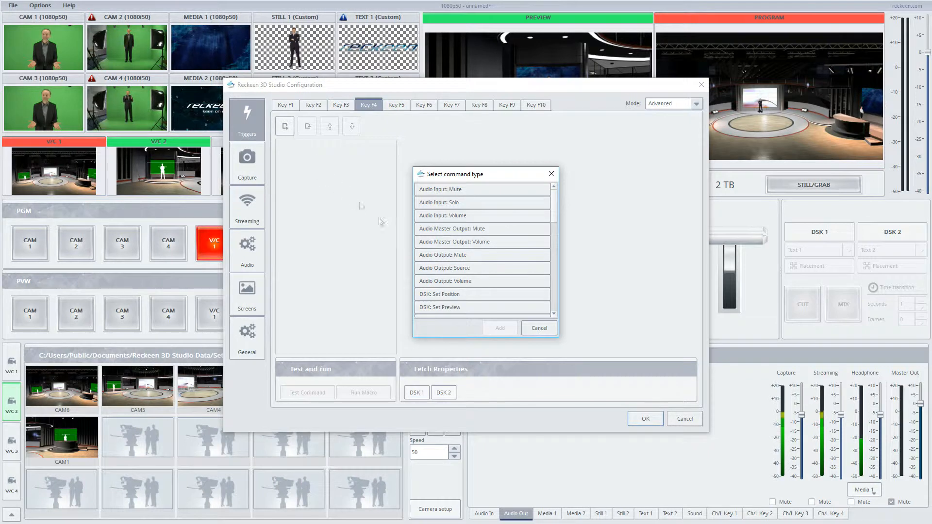
click(438, 281)
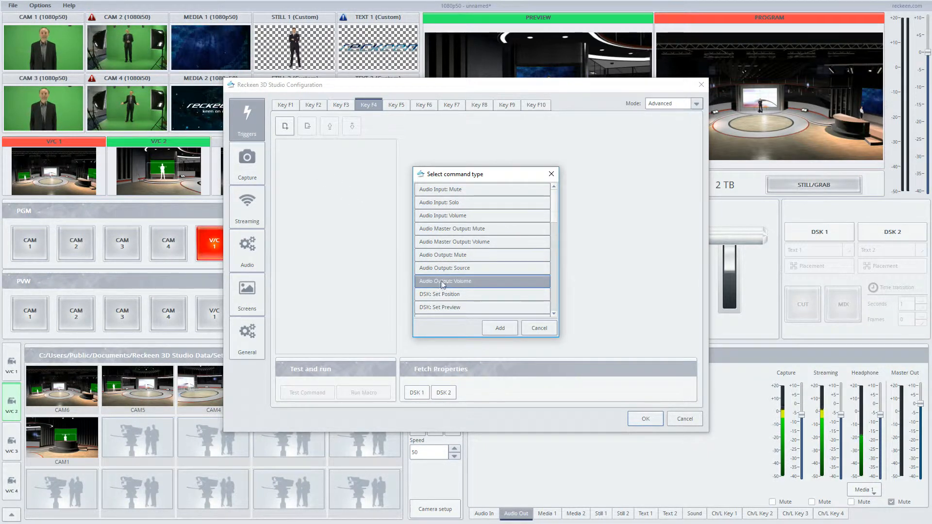
double_click(456, 281)
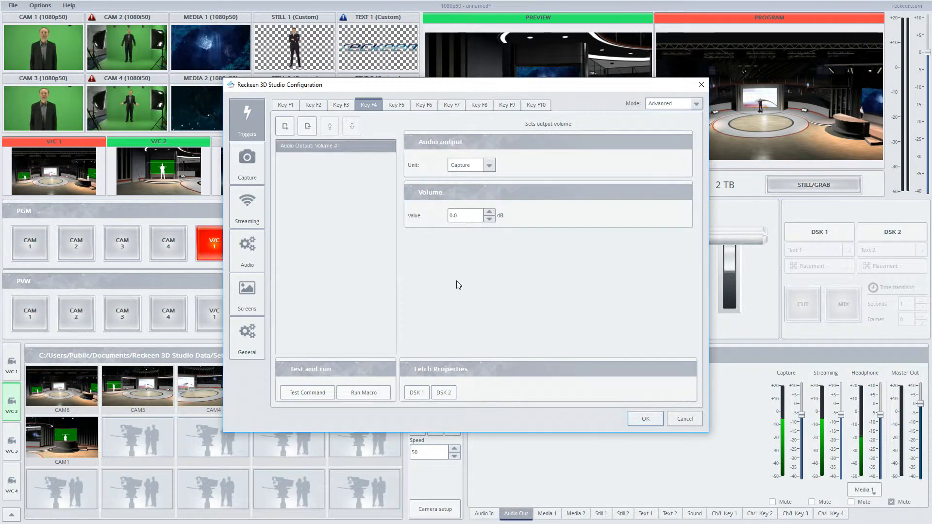
click(473, 163)
double_click(476, 214)
scroll(476, 215, down, 2)
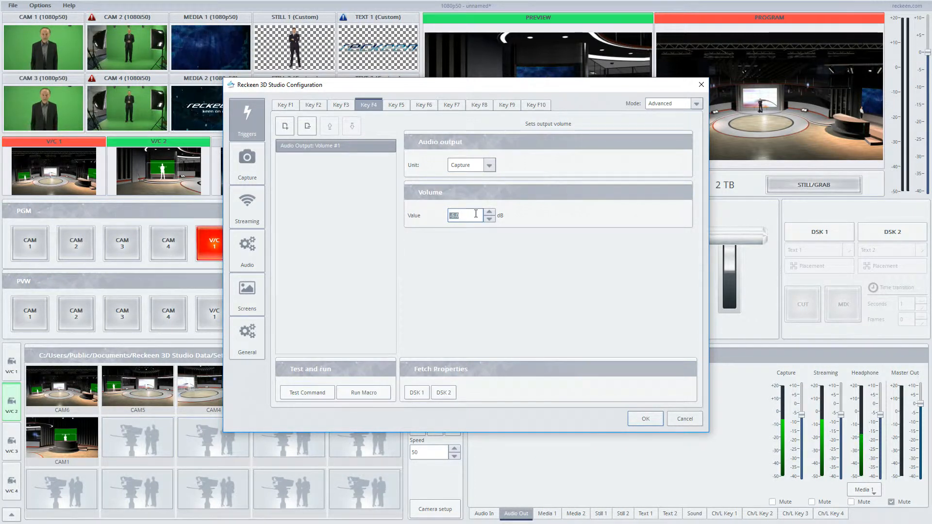
Step: Add a second Audio Output: Volume command to Key F4 for the Streaming unit, with a lowered volume
click(285, 126)
double_click(451, 277)
click(470, 164)
click(469, 172)
scroll(464, 212, down, 5)
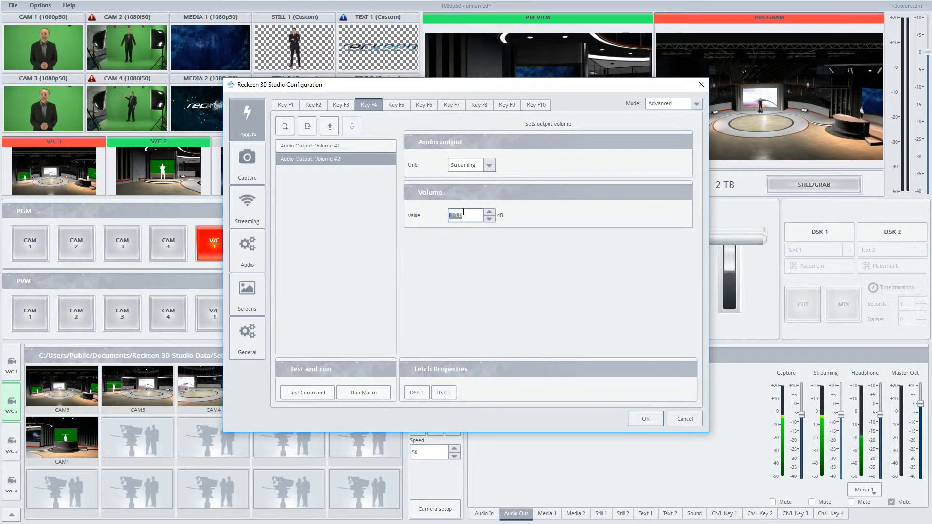
Step: Add a third Audio Output: Volume command to Key F4 for the Headphone unit with a lowered volume, and save the configuration
click(285, 126)
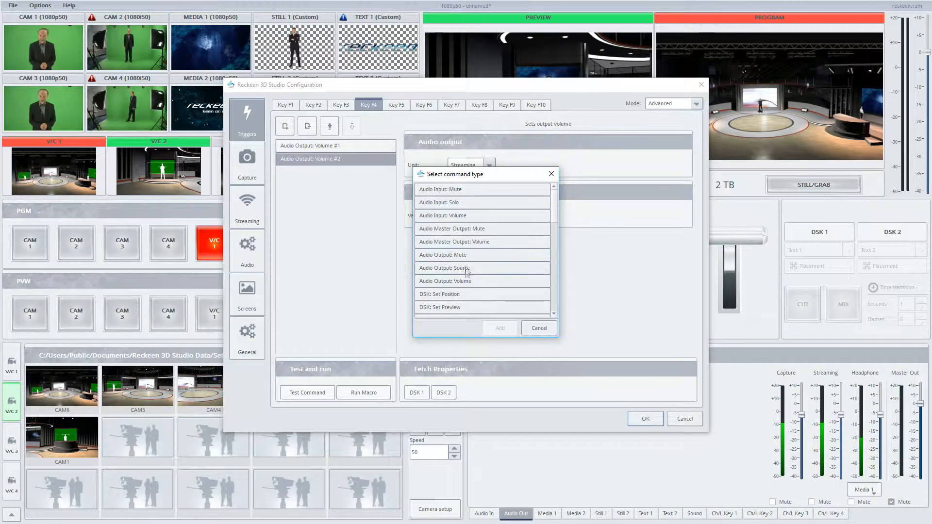
double_click(467, 281)
click(463, 166)
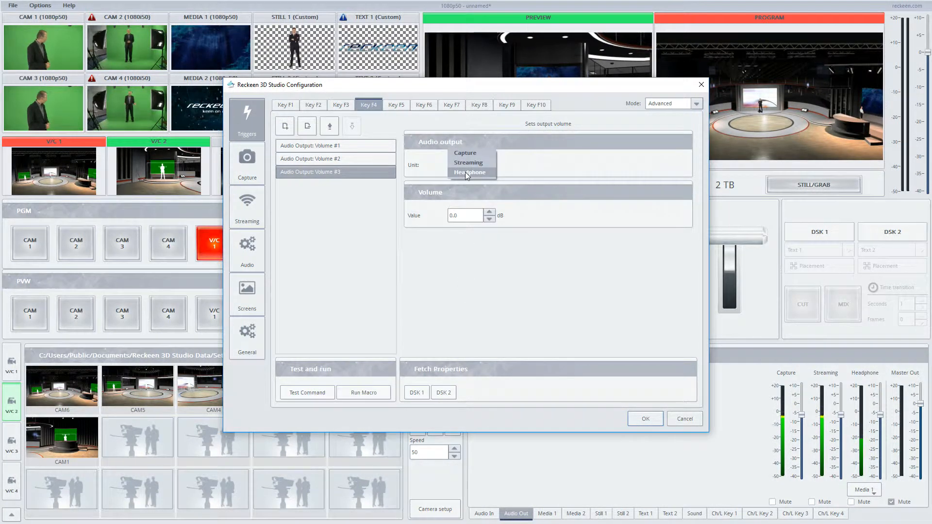
click(468, 173)
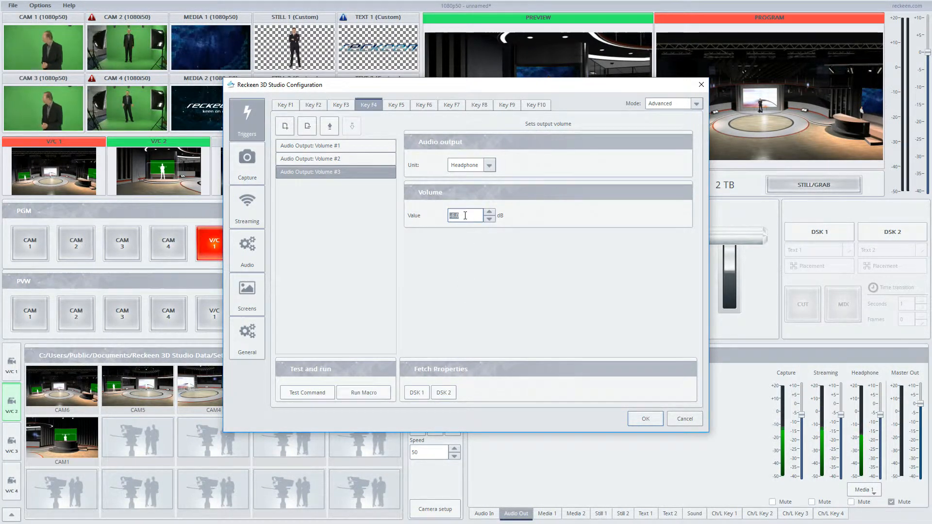
scroll(465, 215, down, 2)
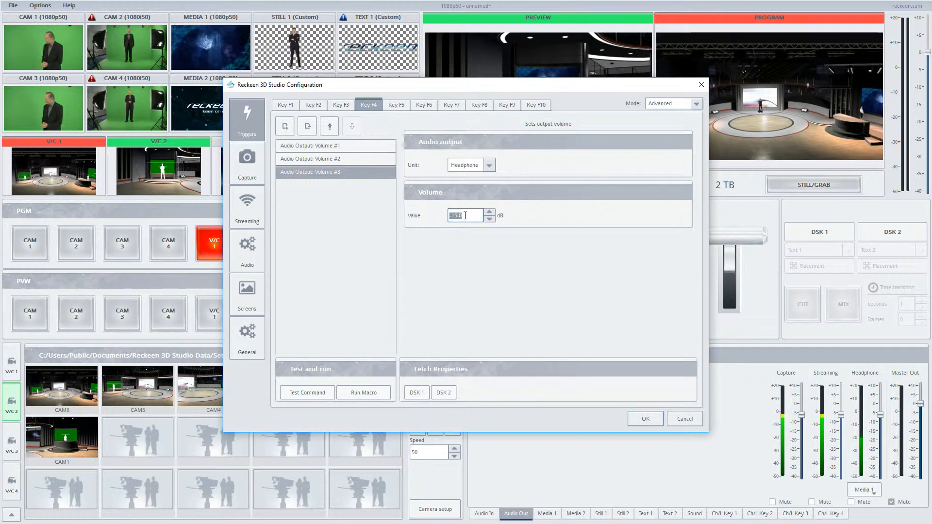
click(646, 419)
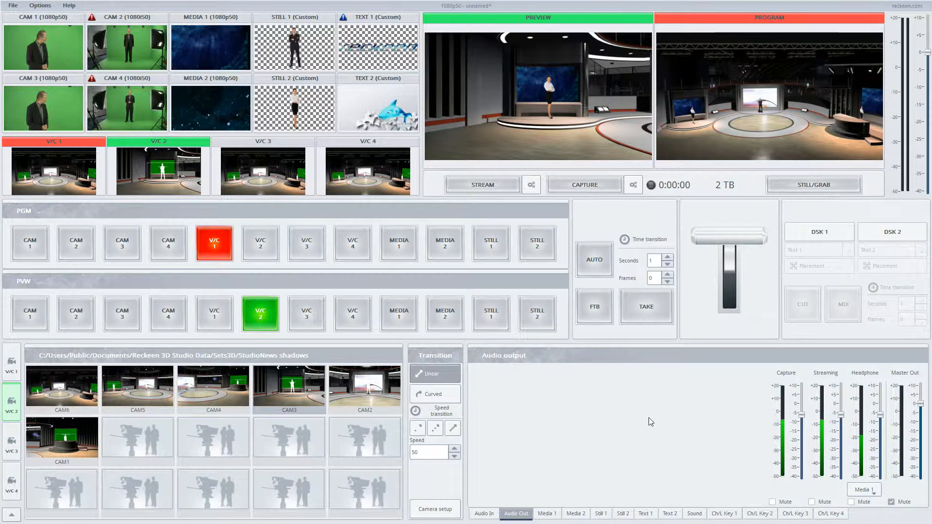